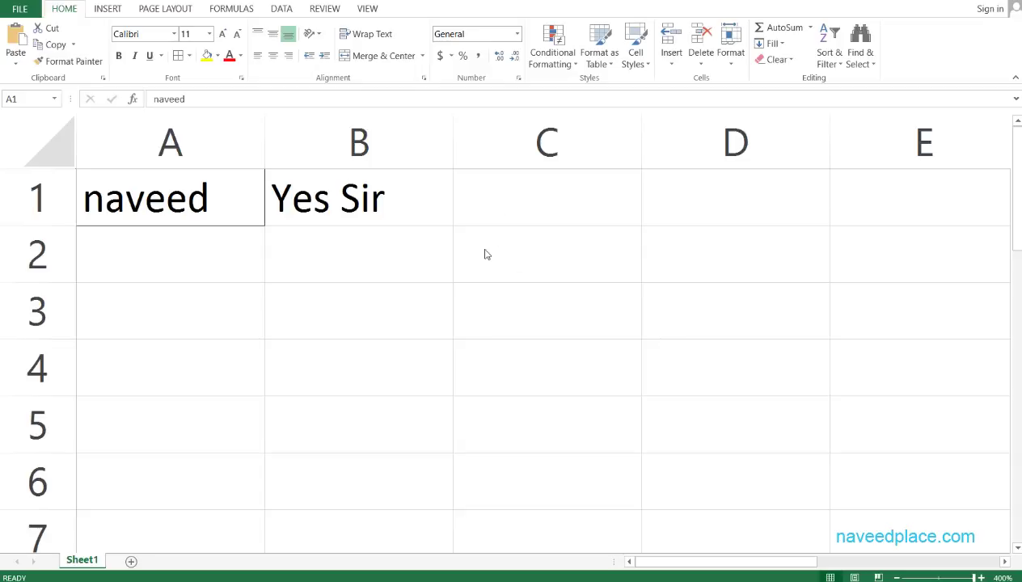
- Remove the "oh!" false value and the closing parenthesis from the IF formula in cell B1
left_click(354, 200)
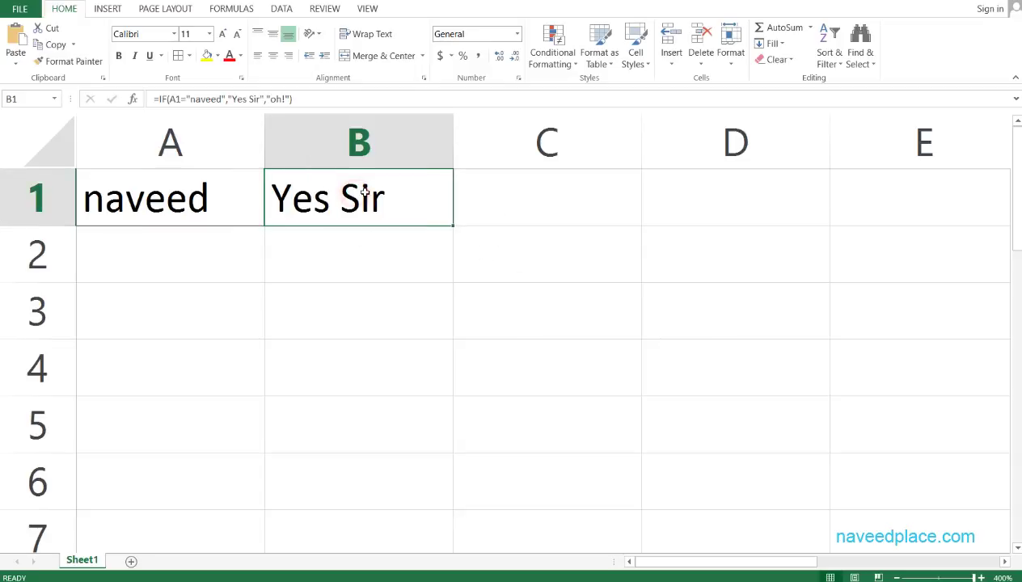
double_click(354, 200)
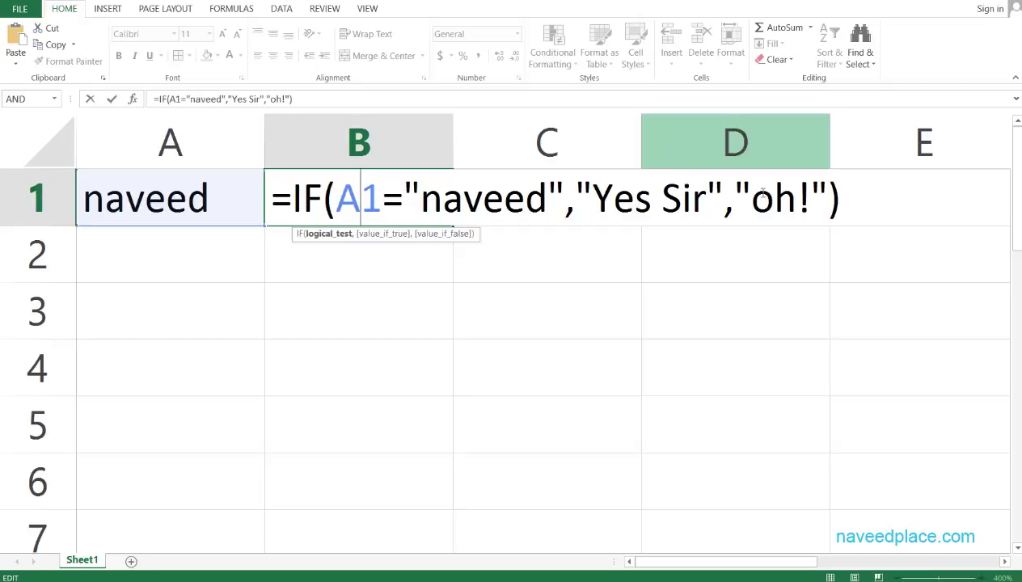
left_click(859, 202)
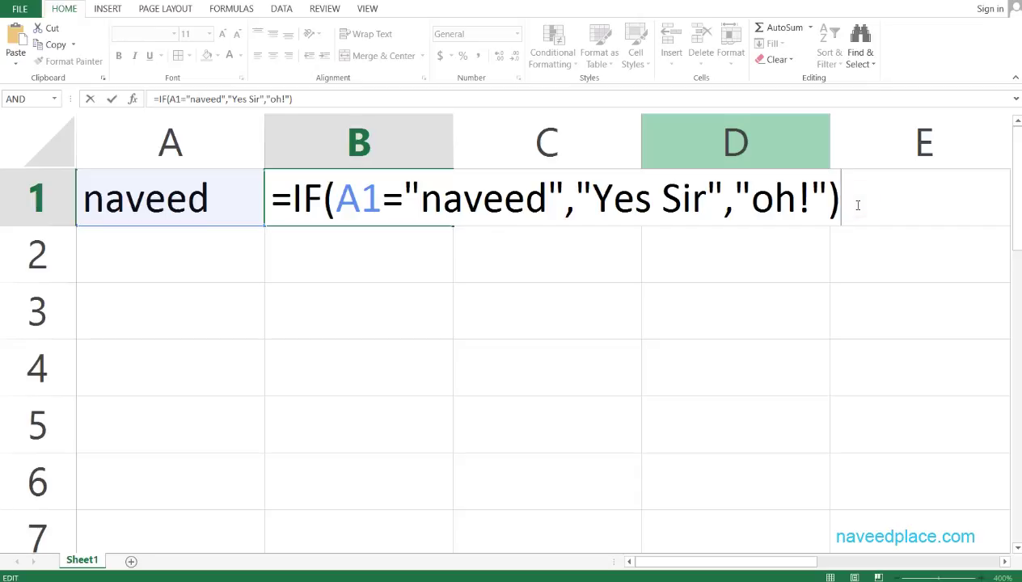
left_click_drag(930, 196, 205, 197)
left_click_drag(927, 210, 733, 212)
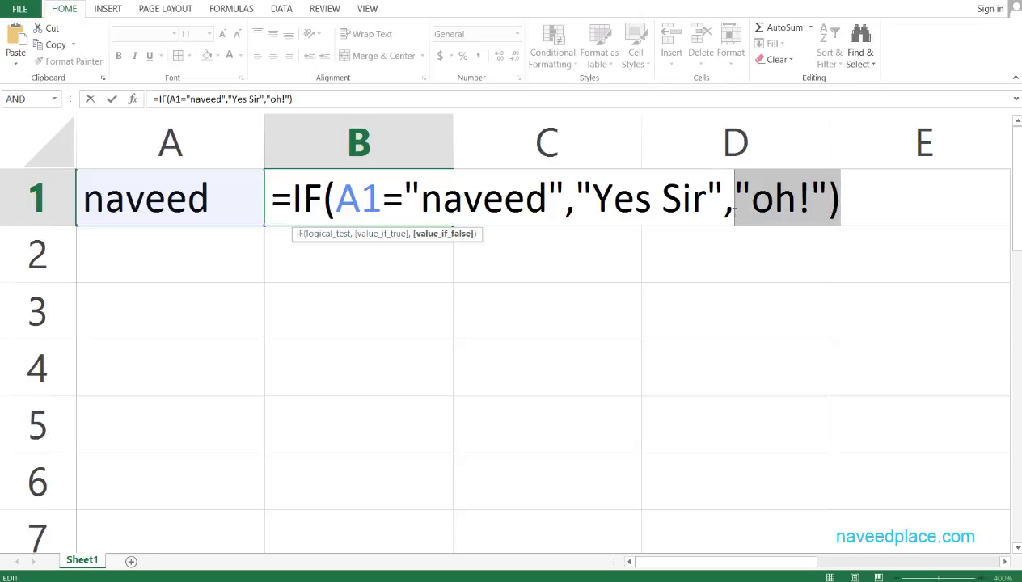
key("BackSpace")
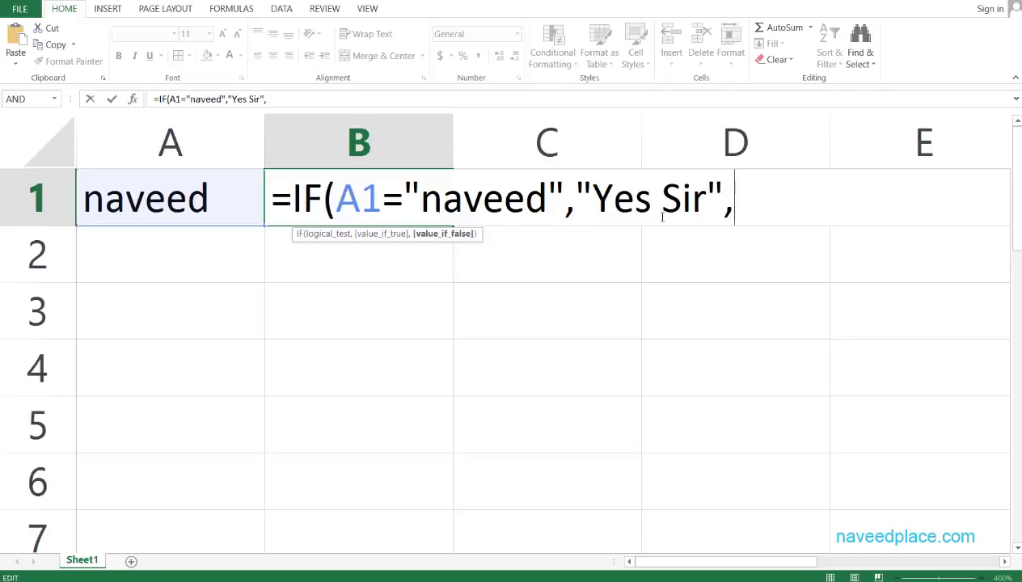
- Nest a second IF as the false value in B1, testing A1 for a second person's name and returning "yes Sir"
type("it")
key("BackSpace")
type("f")
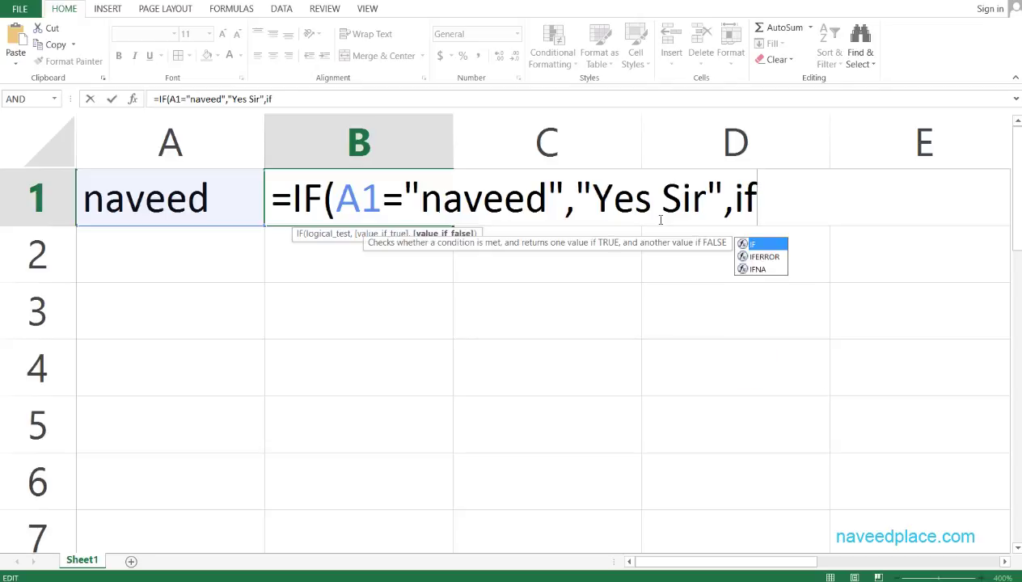
type("(")
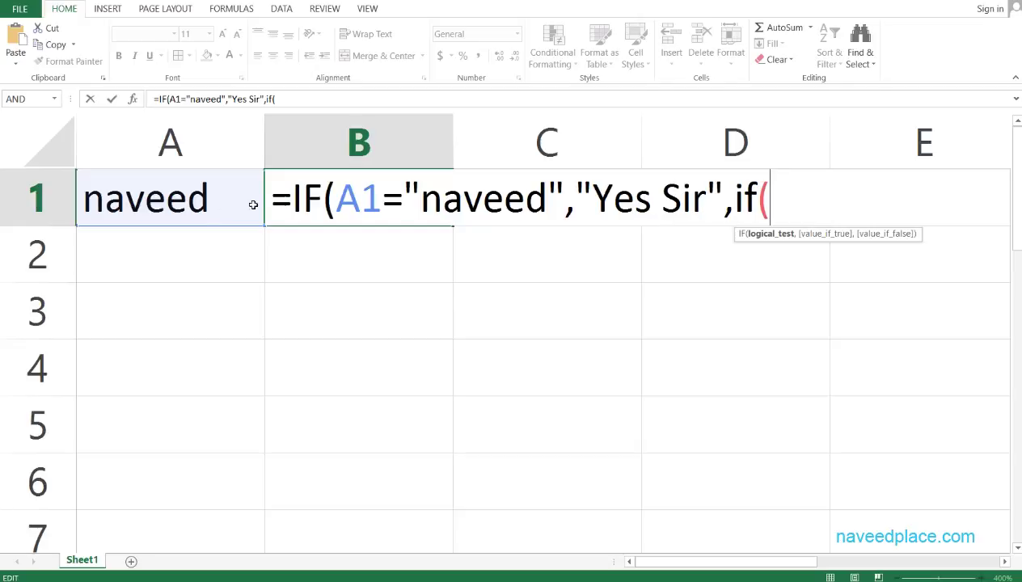
left_click(193, 206)
type("=\"")
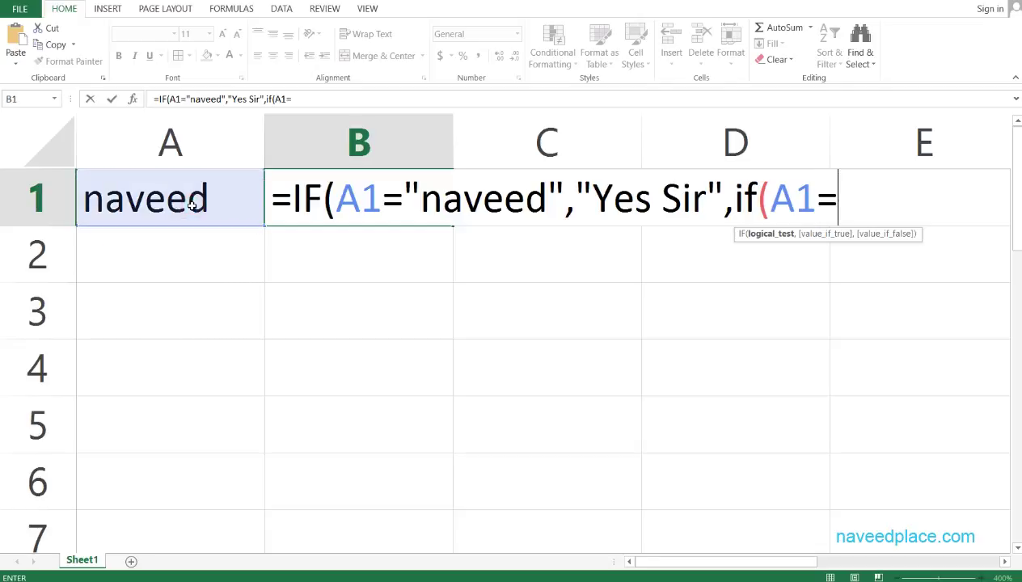
type("hussai")
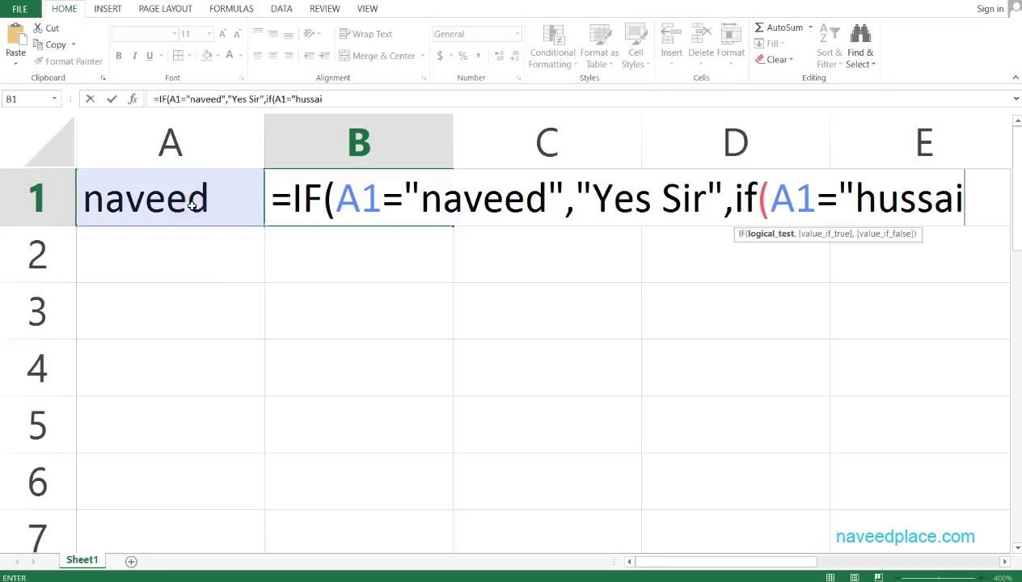
type("n\",\"Sir")
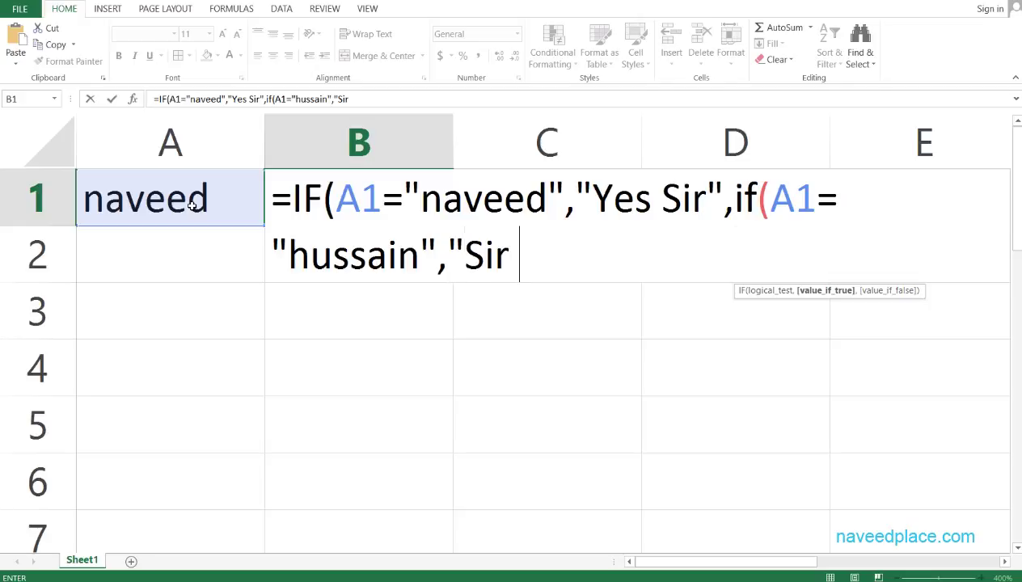
key("BackSpace")
key("BackSpace")
key("BackSpace")
key("BackSpace")
type("yes")
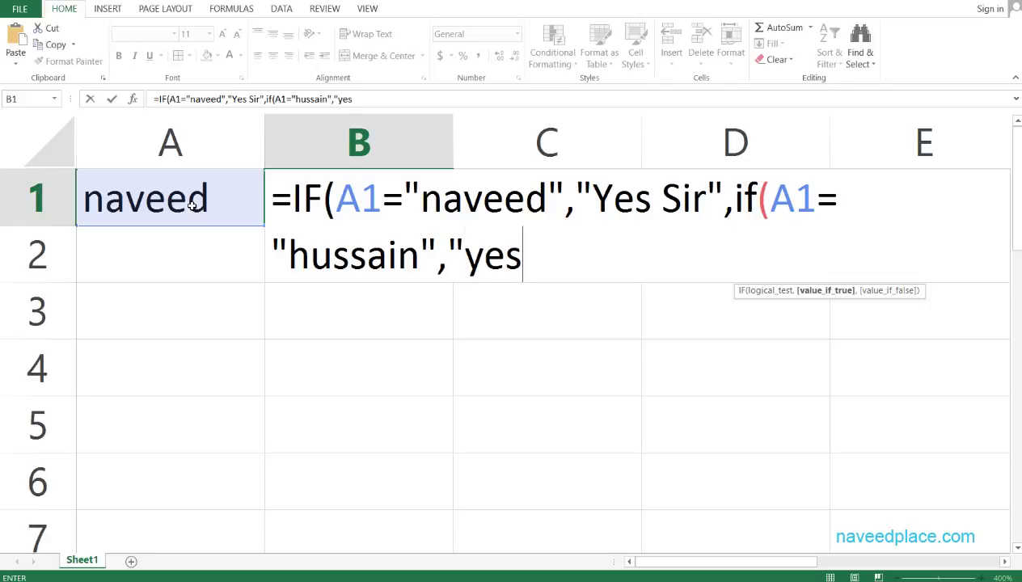
type(" Sir\"")
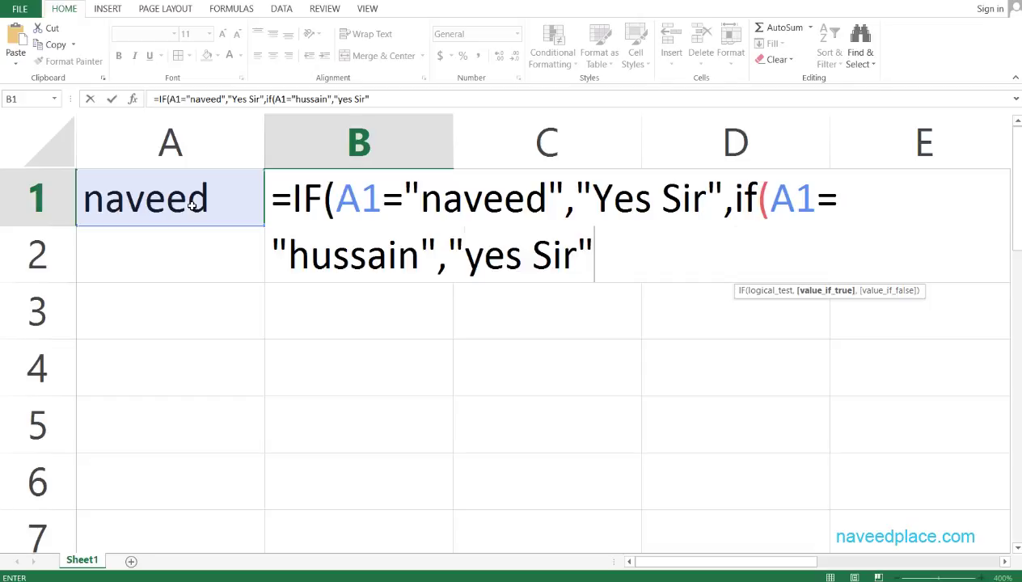
- Add a third nested IF to the B1 formula, testing A1 for a third person's name and returning "Yes Sir"
type(",if")
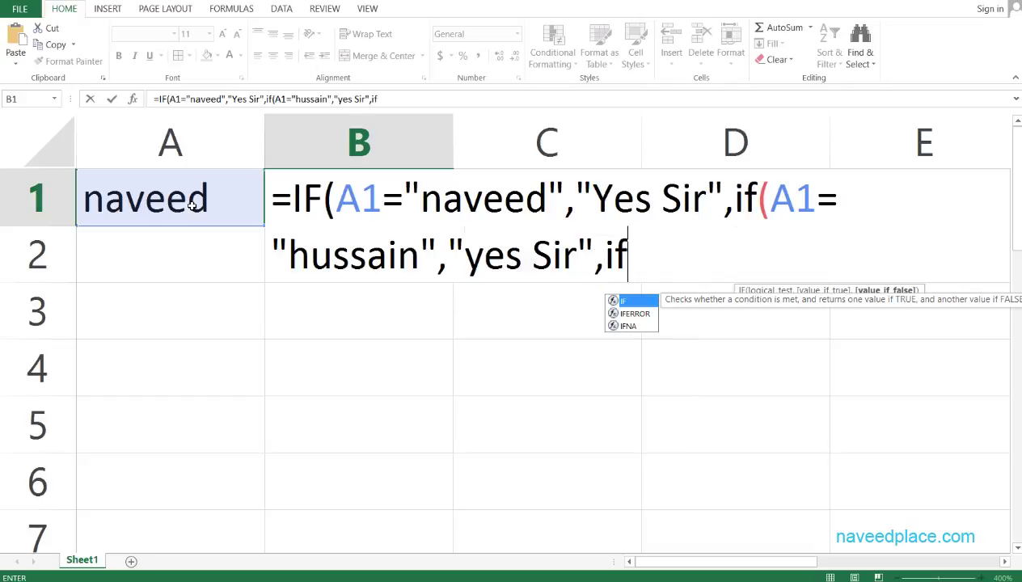
type("(")
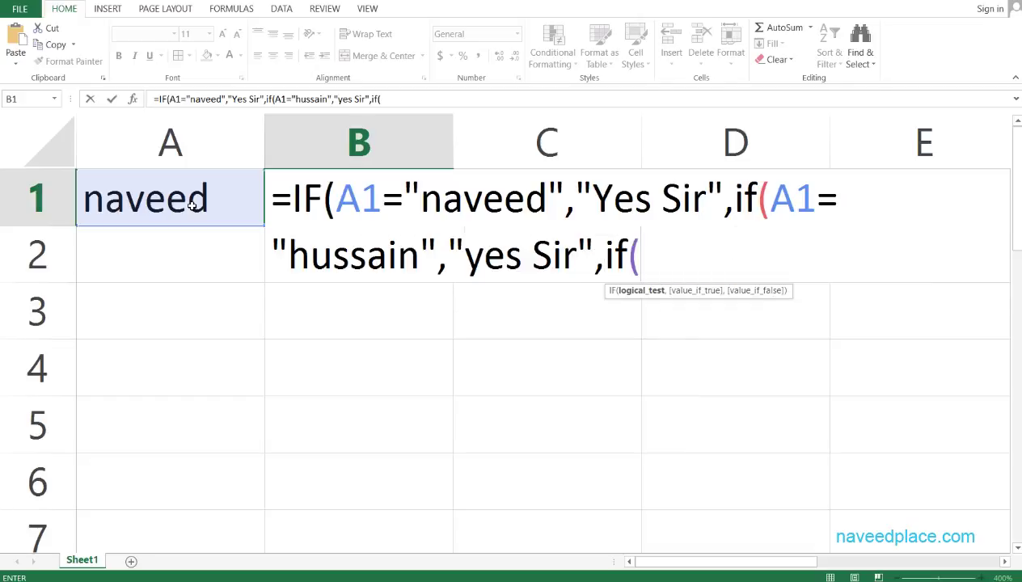
left_click(150, 196)
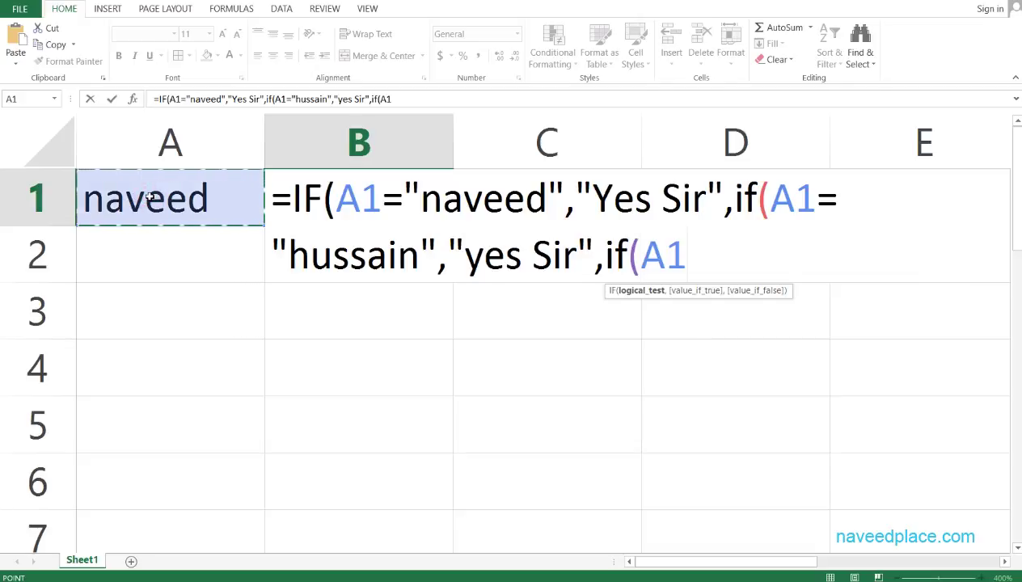
type("=\"a")
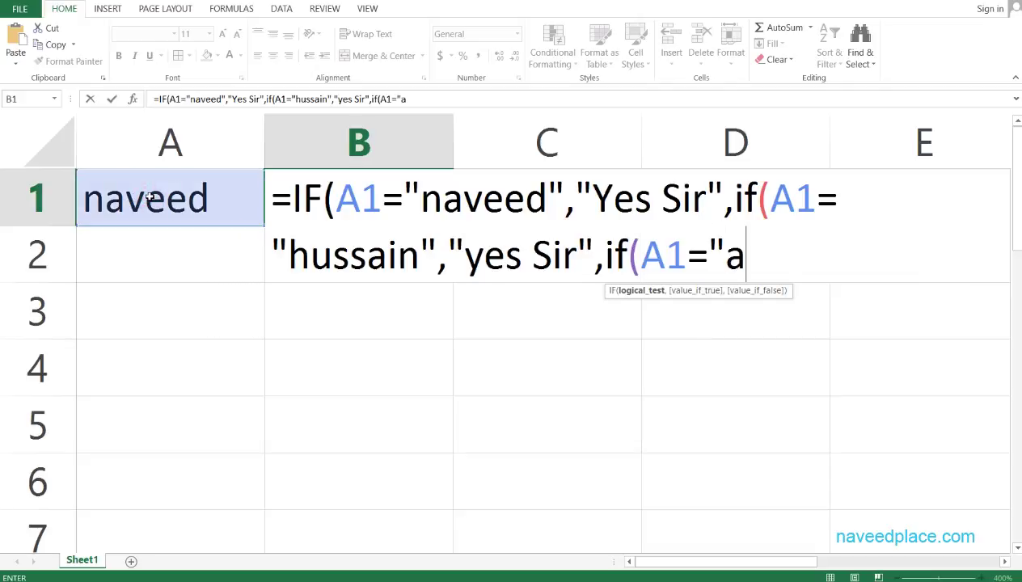
type("li\",\"")
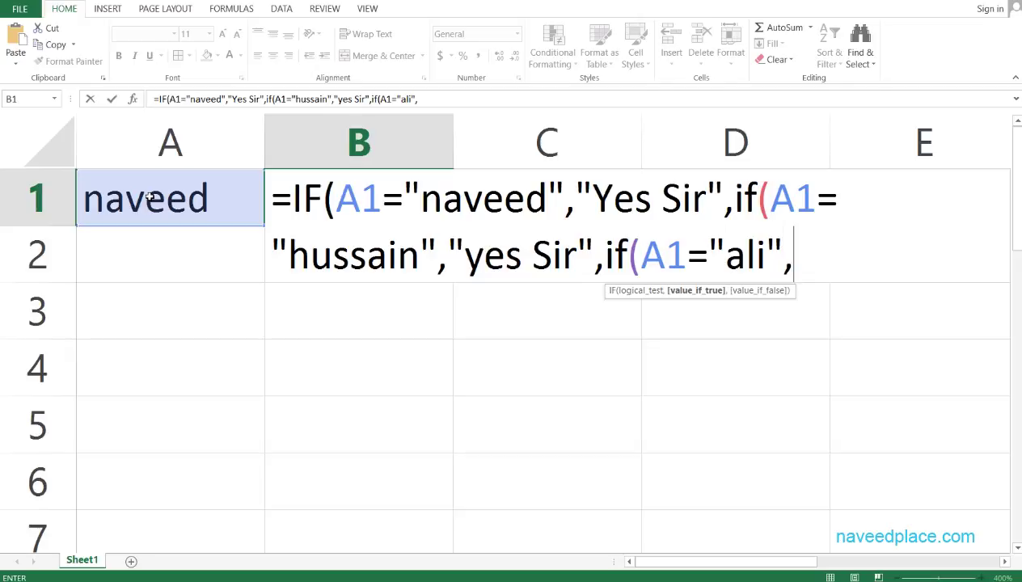
type("Yes Sor")
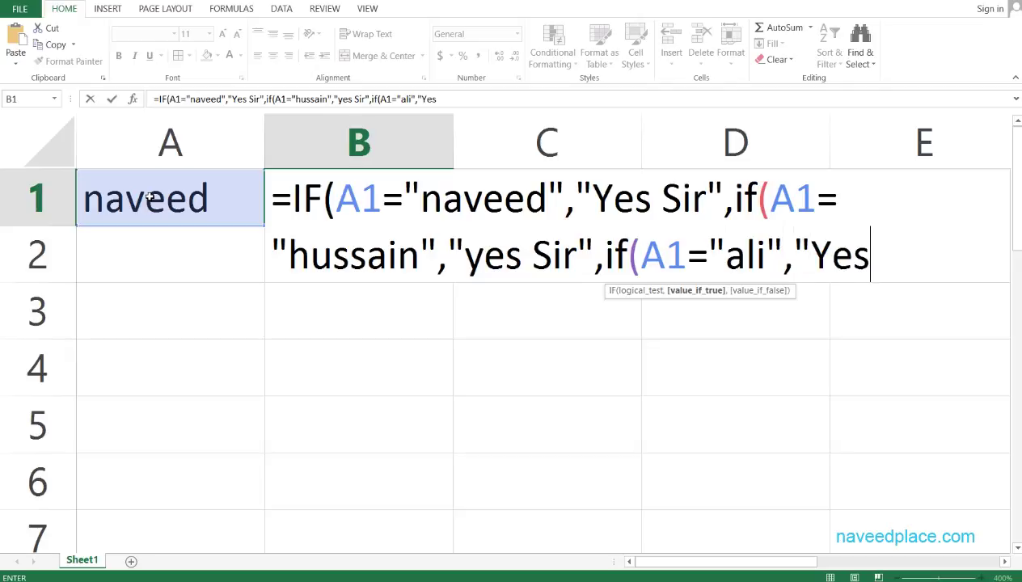
key("BackSpace")
key("BackSpace")
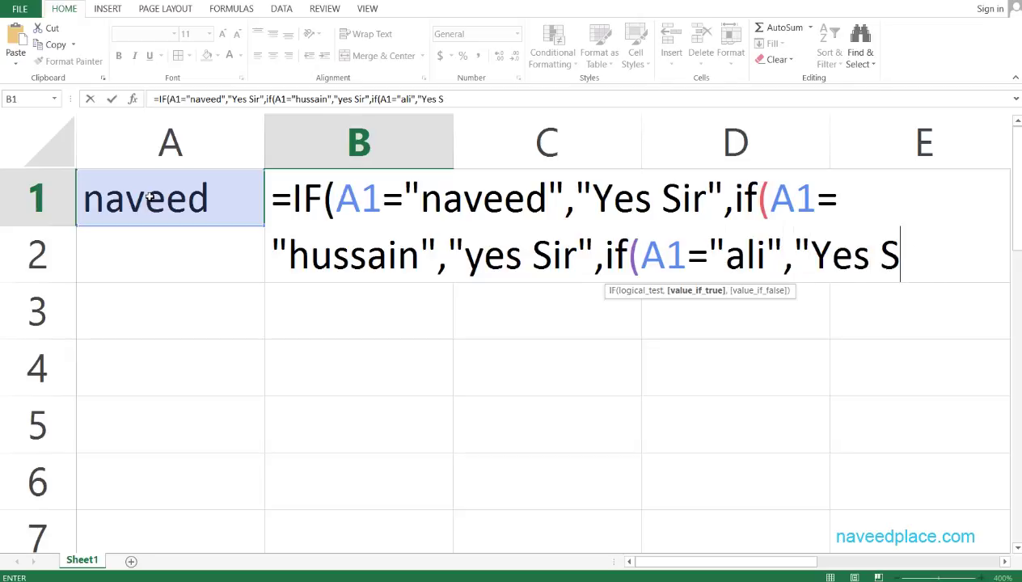
type("ir\"")
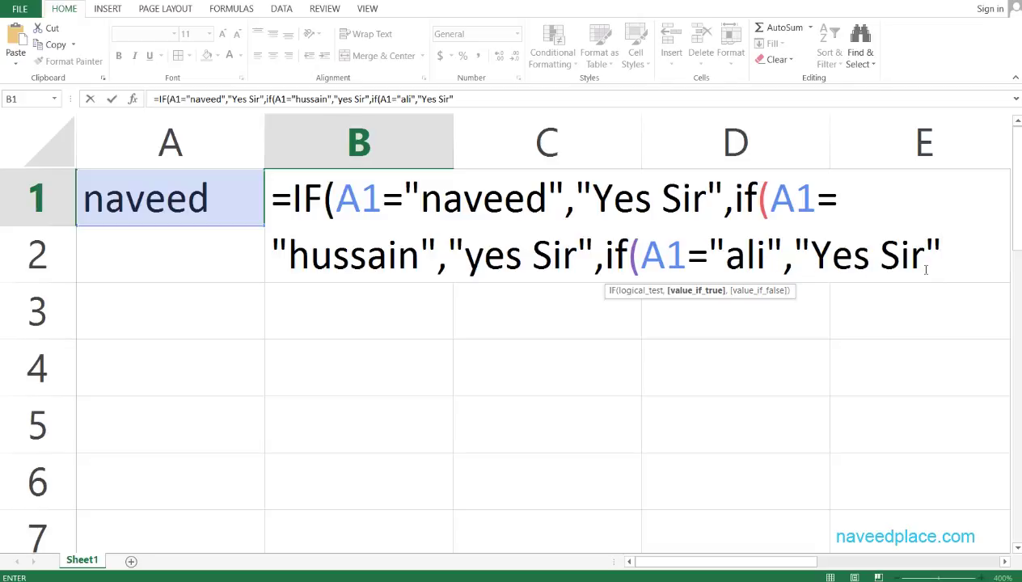
- Set "oh!" as the innermost IF's false value, close all three IFs, and commit the B1 formula
type(".")
key("BackSpace")
type(",")
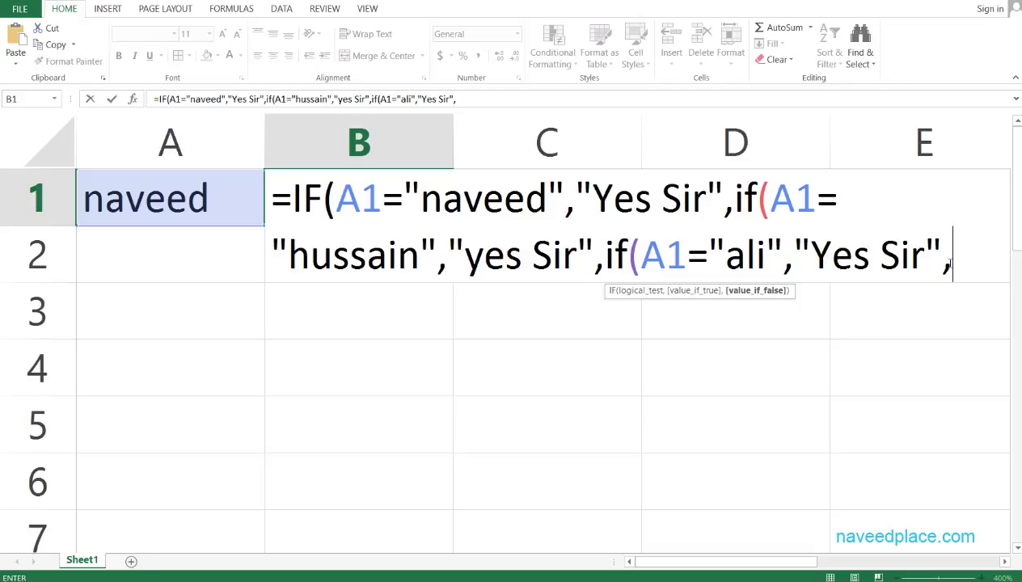
type("\"oh")
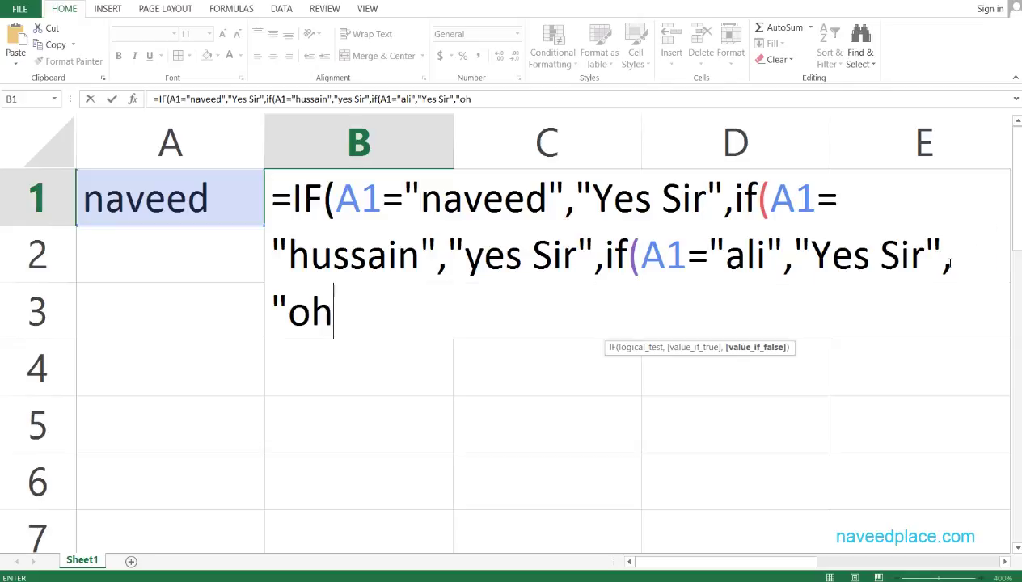
type("!\"")
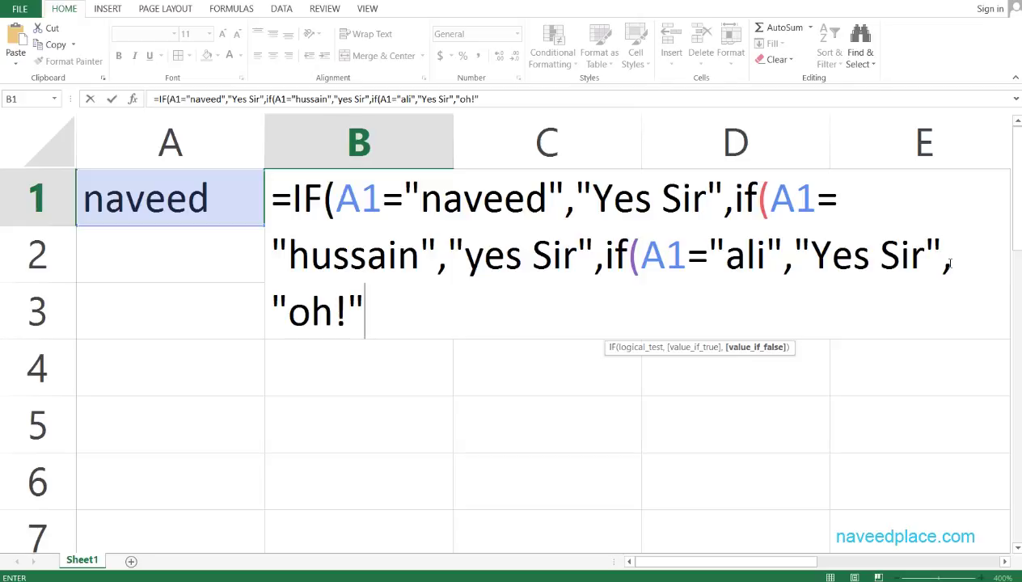
type(")))")
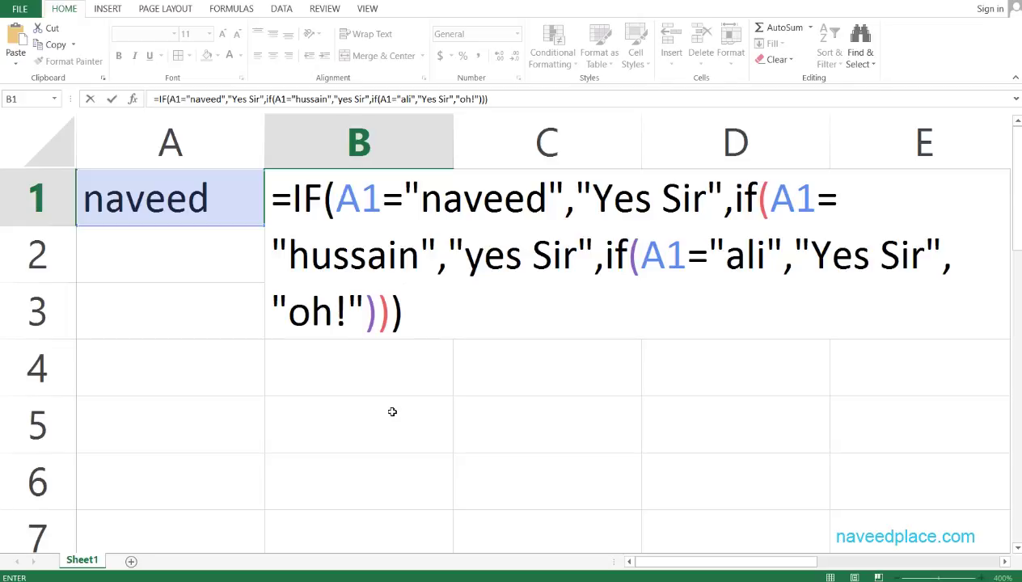
key("Return")
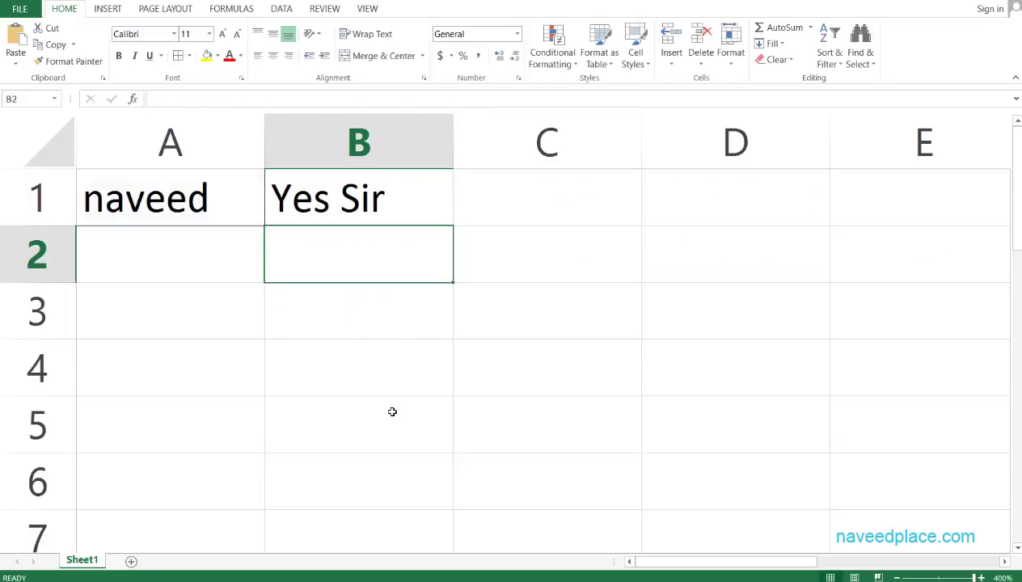
- Replace the contents of A1 with the name tested by the innermost IF to try the formula
key("Left")
key("Up")
key("Delete")
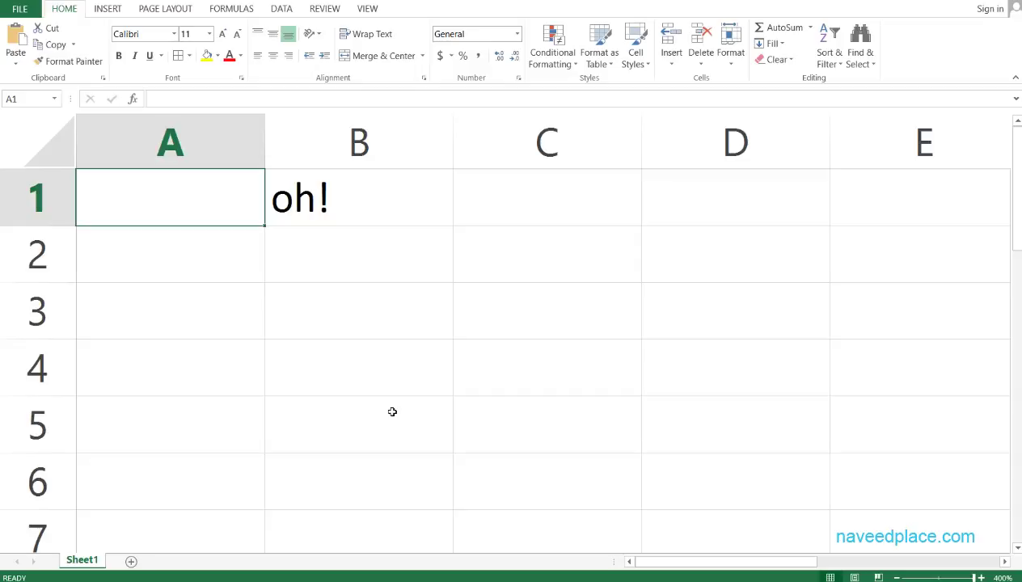
type("ali")
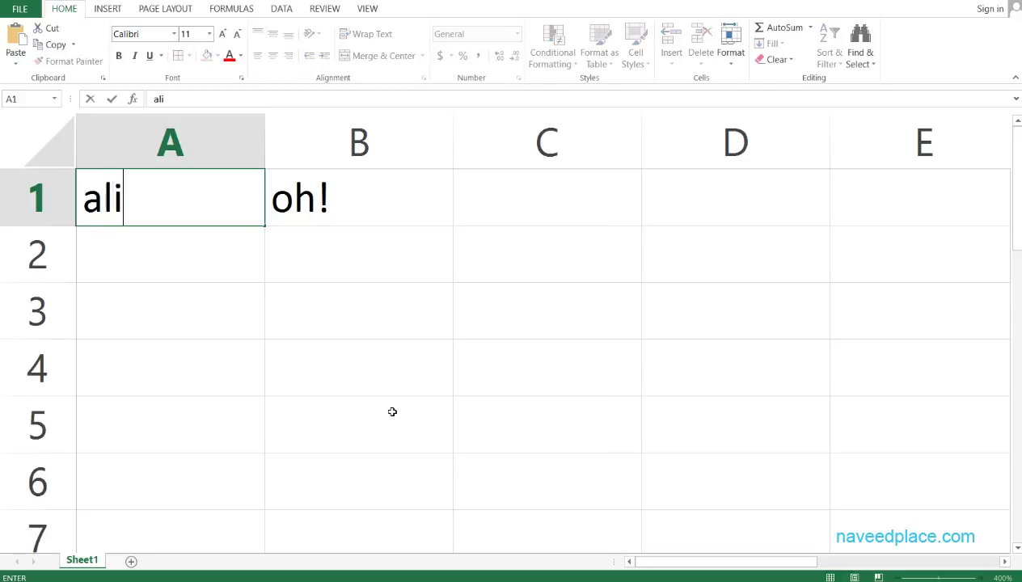
key("Return")
- Replace the contents of A1 with the name tested by the second IF
key("Up")
key("Delete")
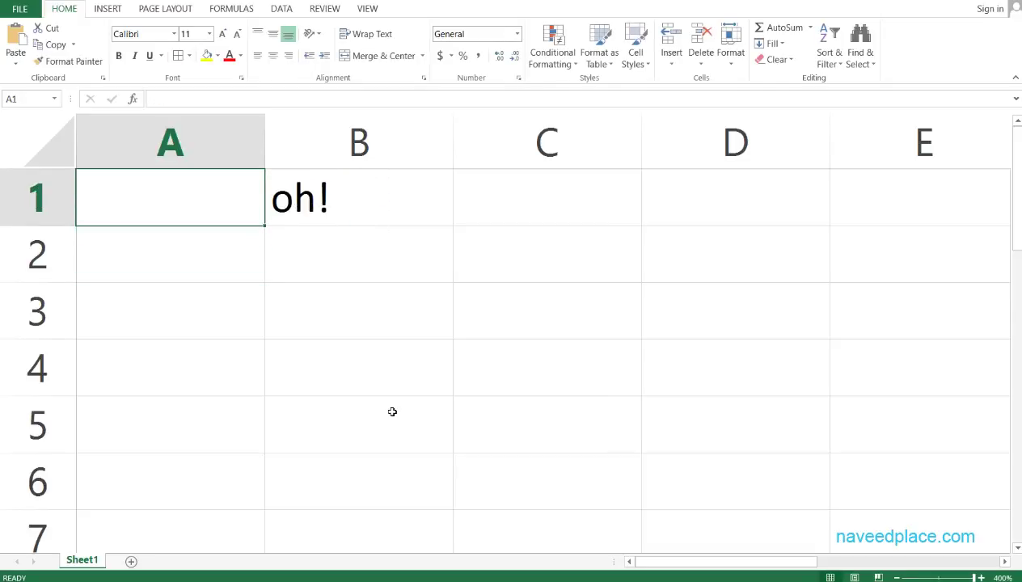
type("hussain")
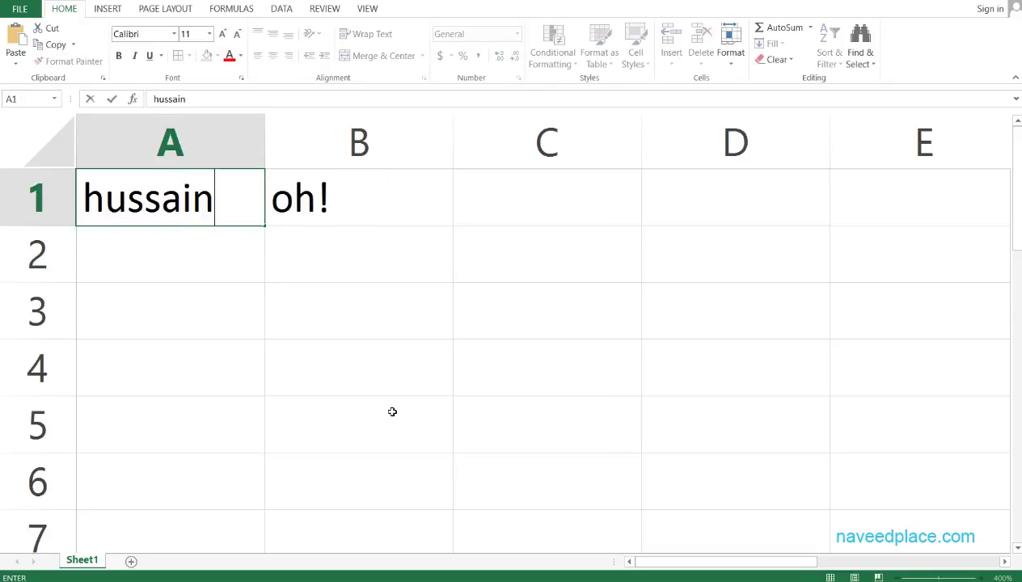
key("Return")
- Open the nested IF formula in B1 to review its structure from the equals sign, and close it unchanged
key("Right")
key("Up")
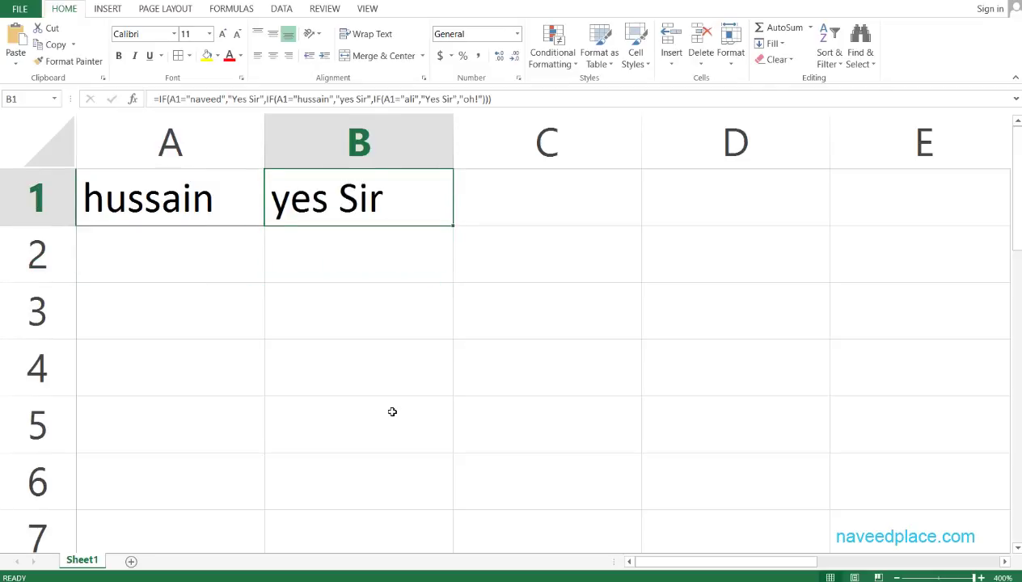
key("F2")
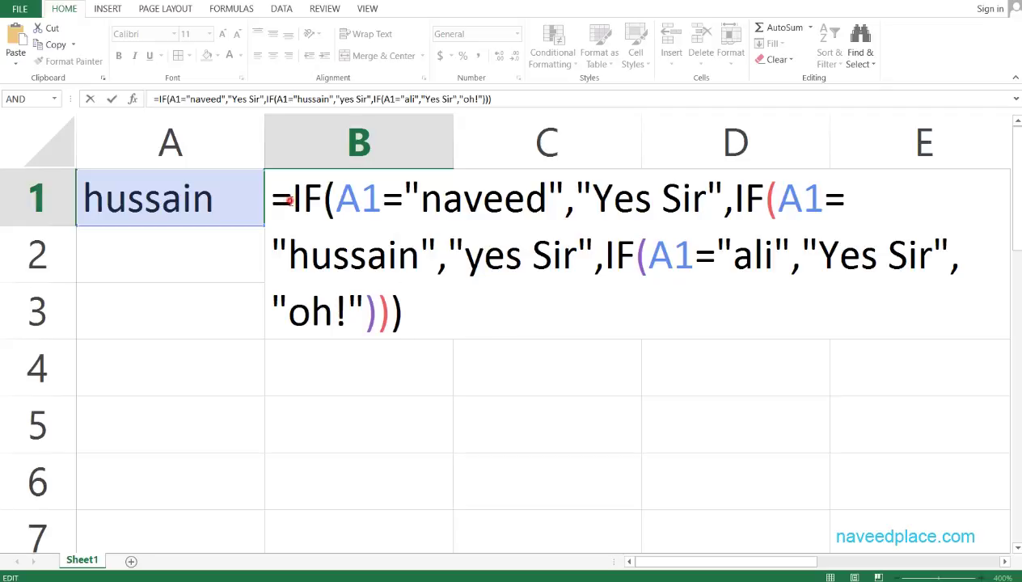
left_click_drag(290, 202, 263, 203)
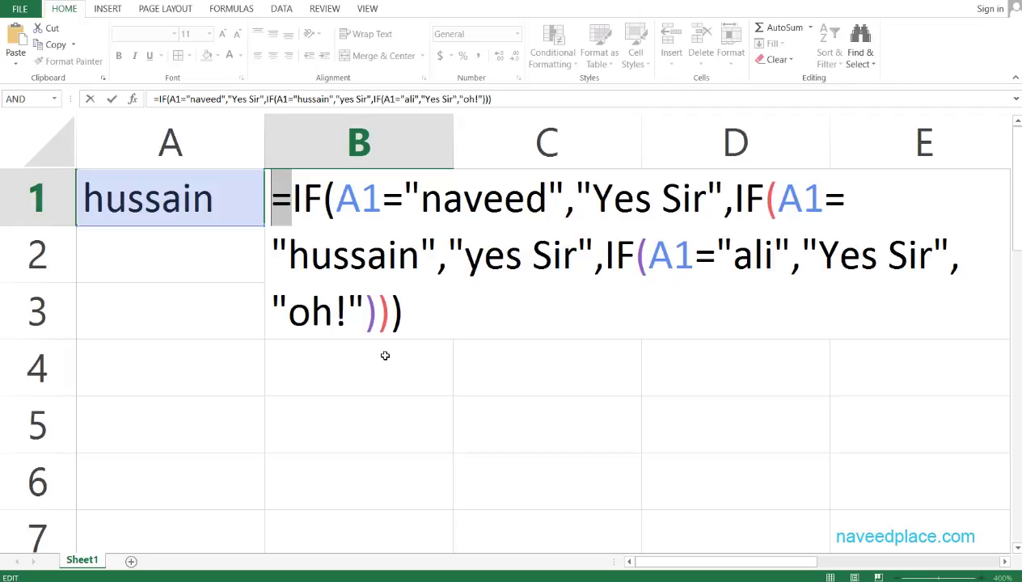
key("Return")
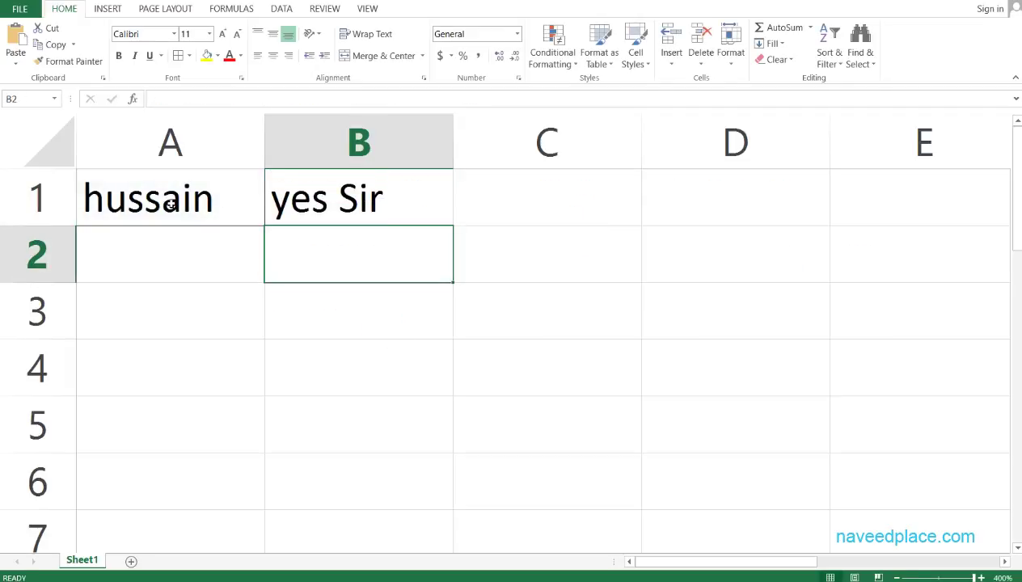